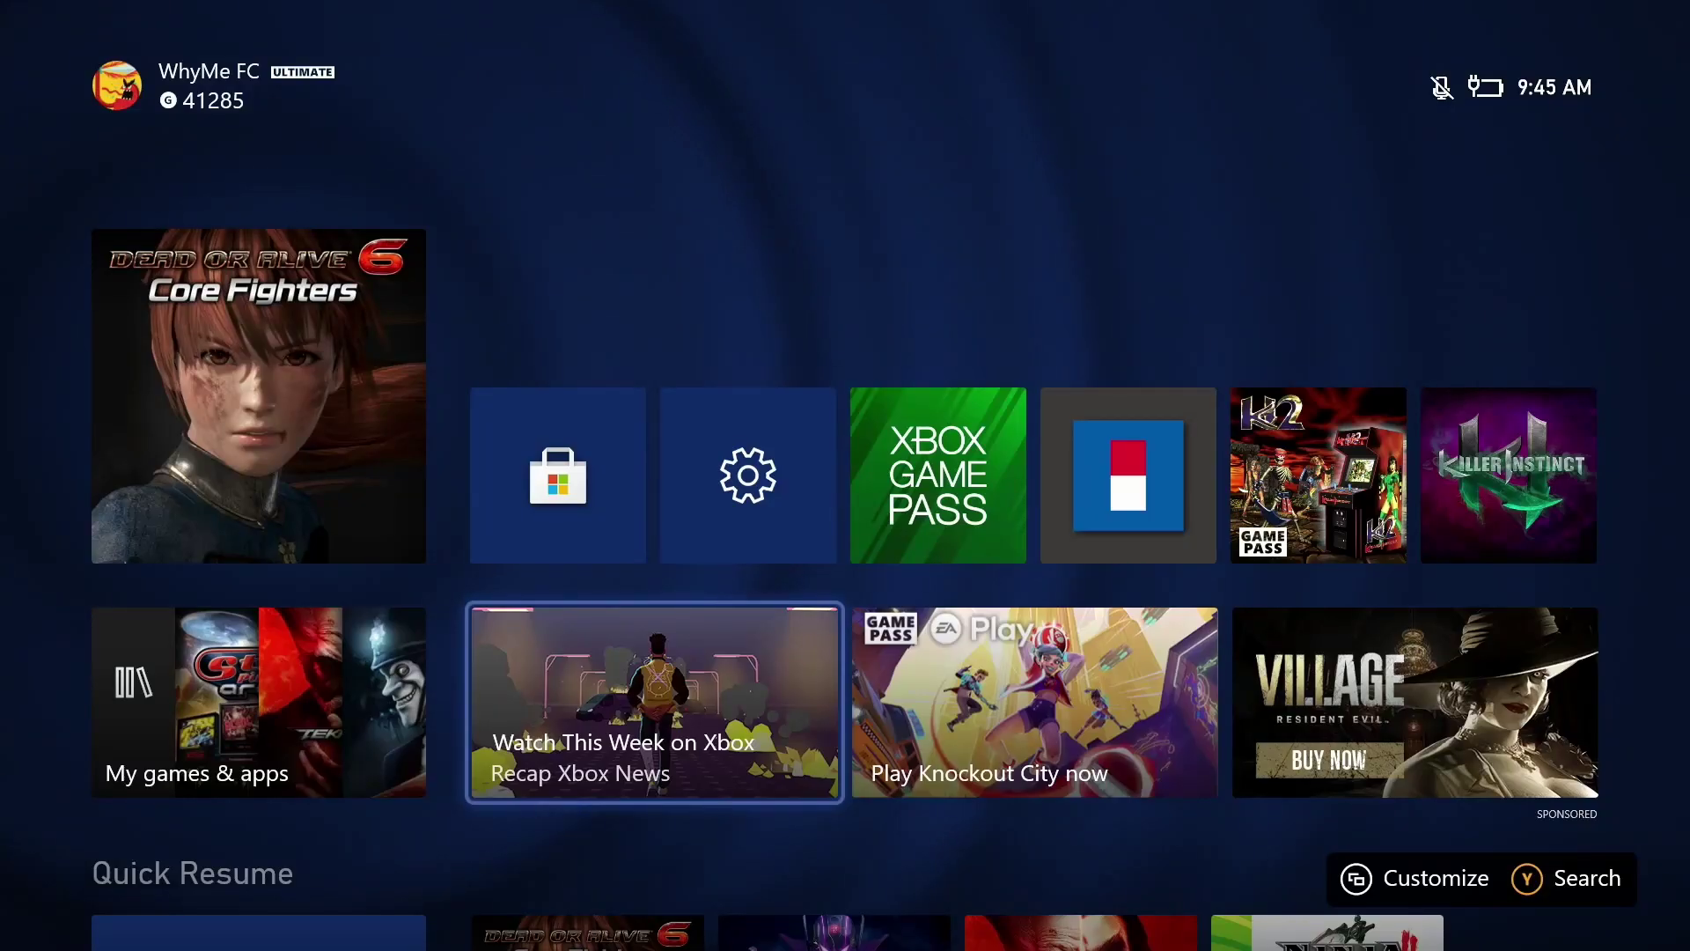
Open My games & apps from the guide and select the Ninja Gaiden 2 Quick Resume tile.
key(super)
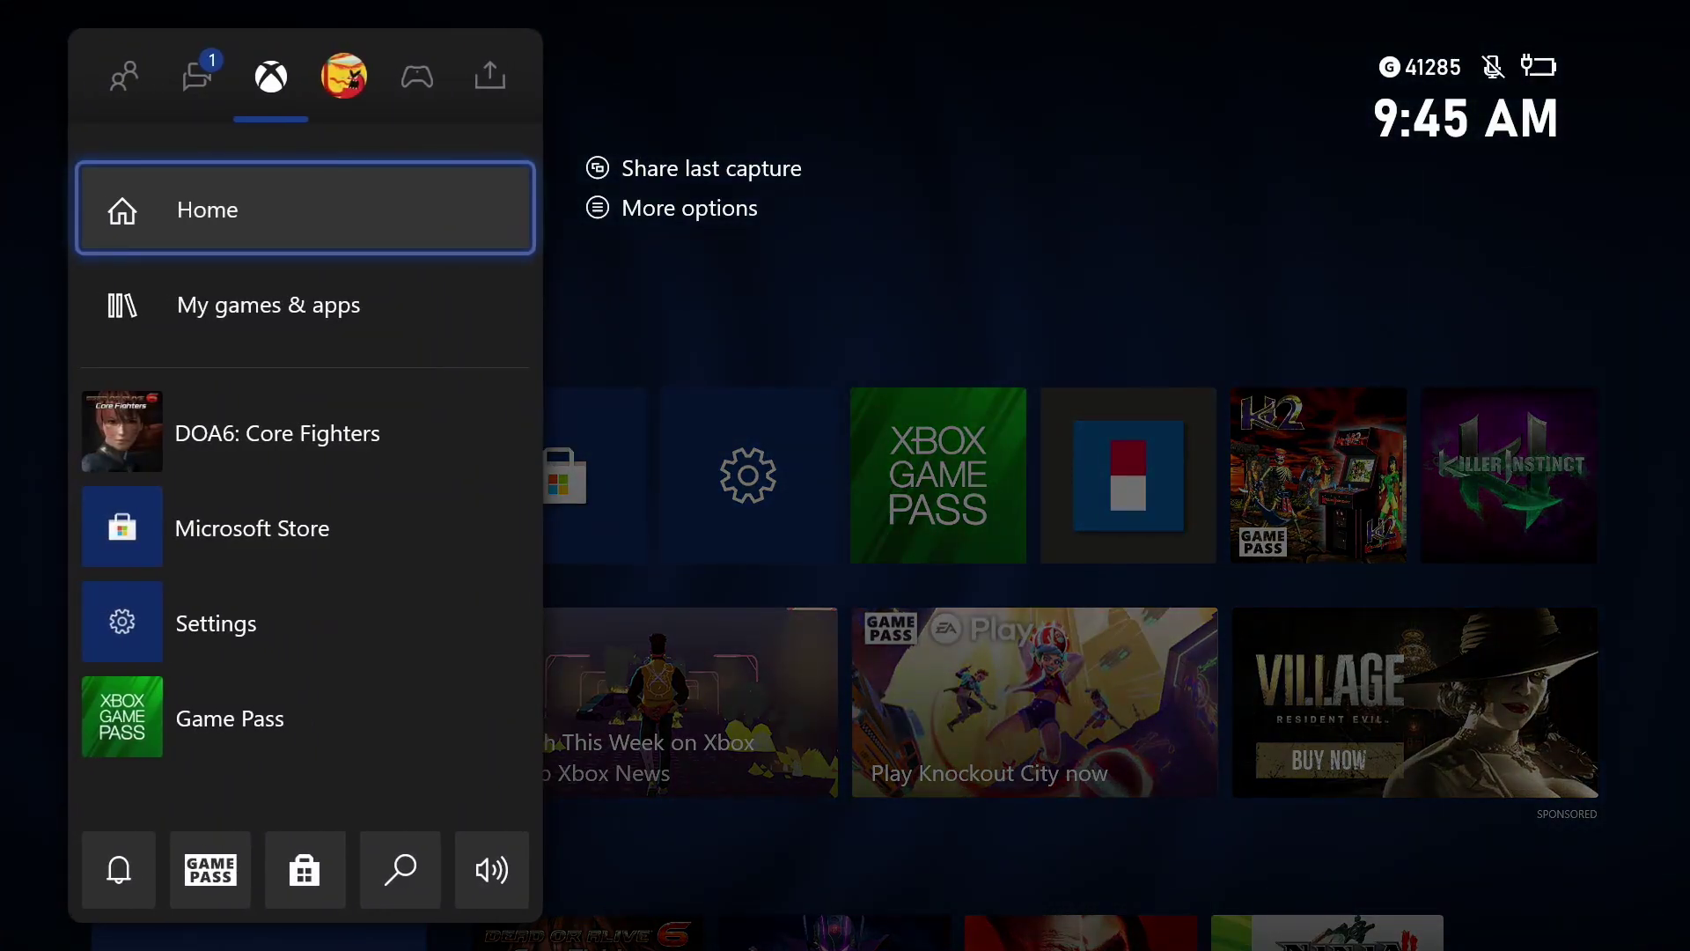
key(Down)
key(Return)
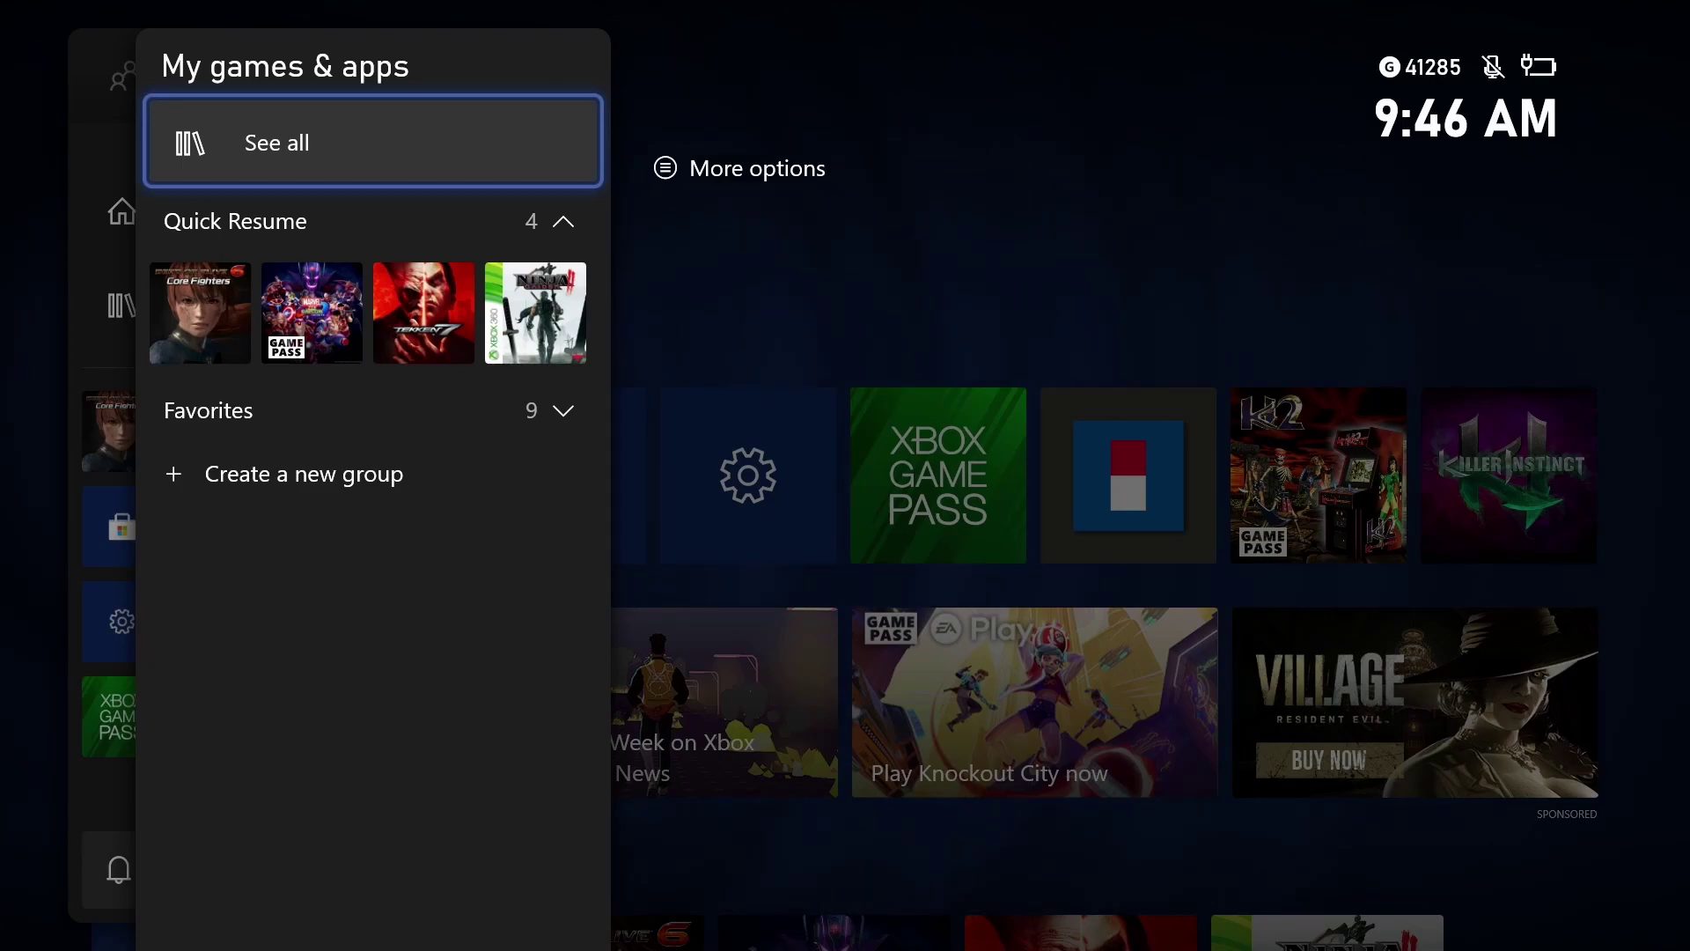
key(Down)
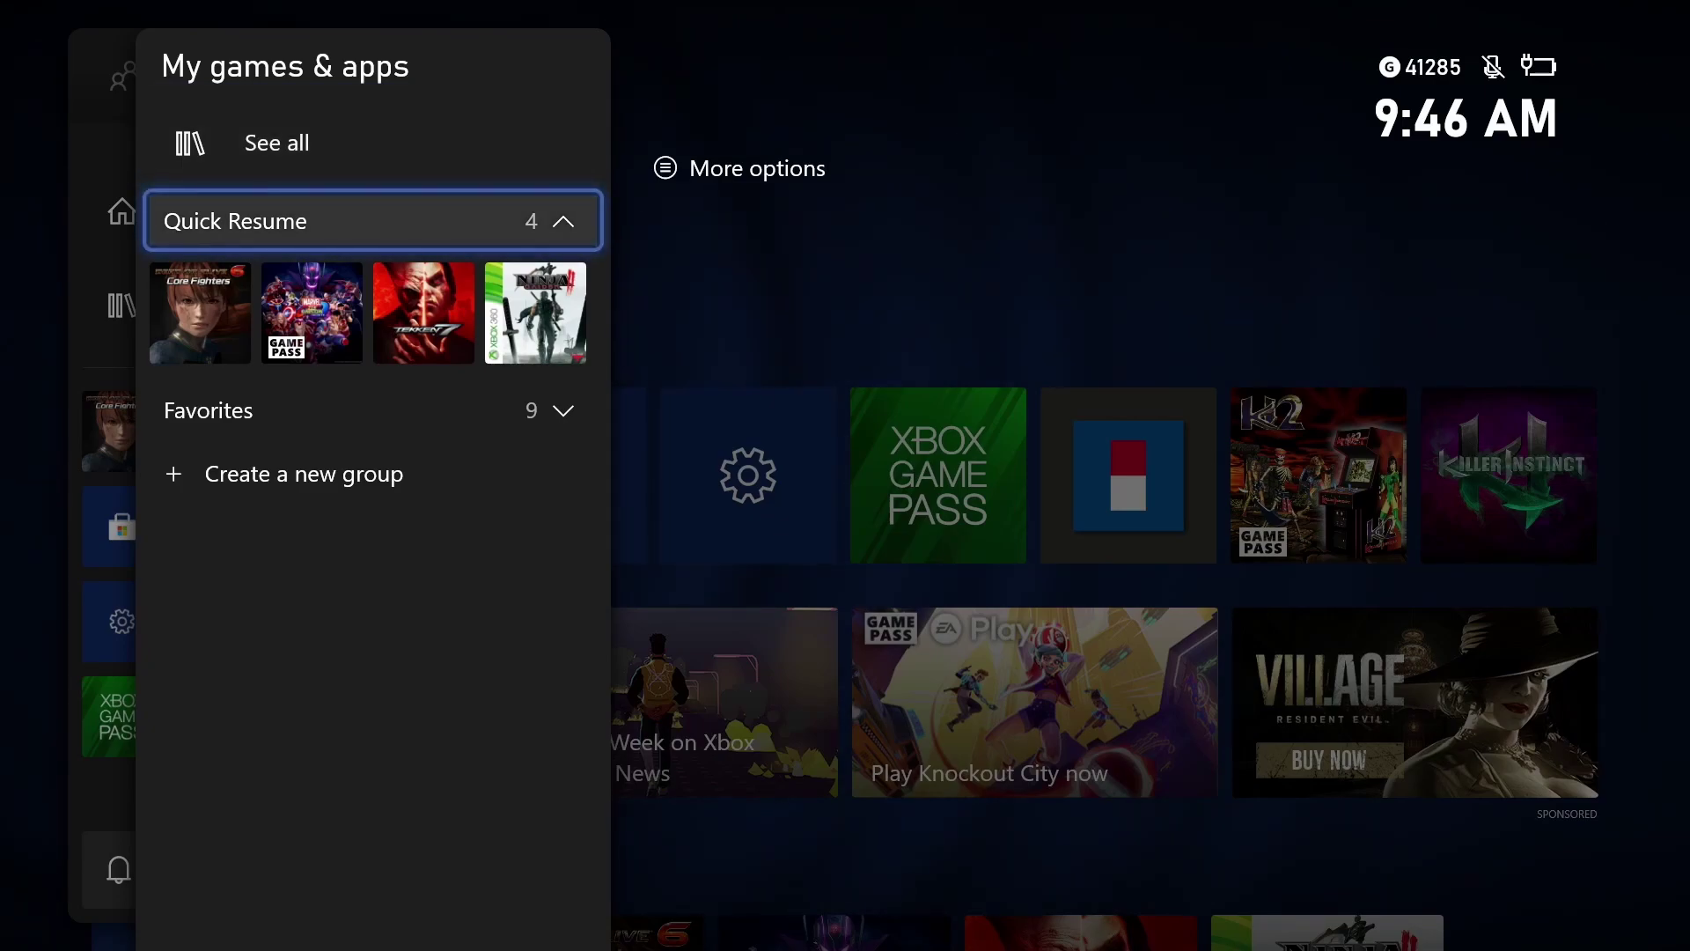
key(Down)
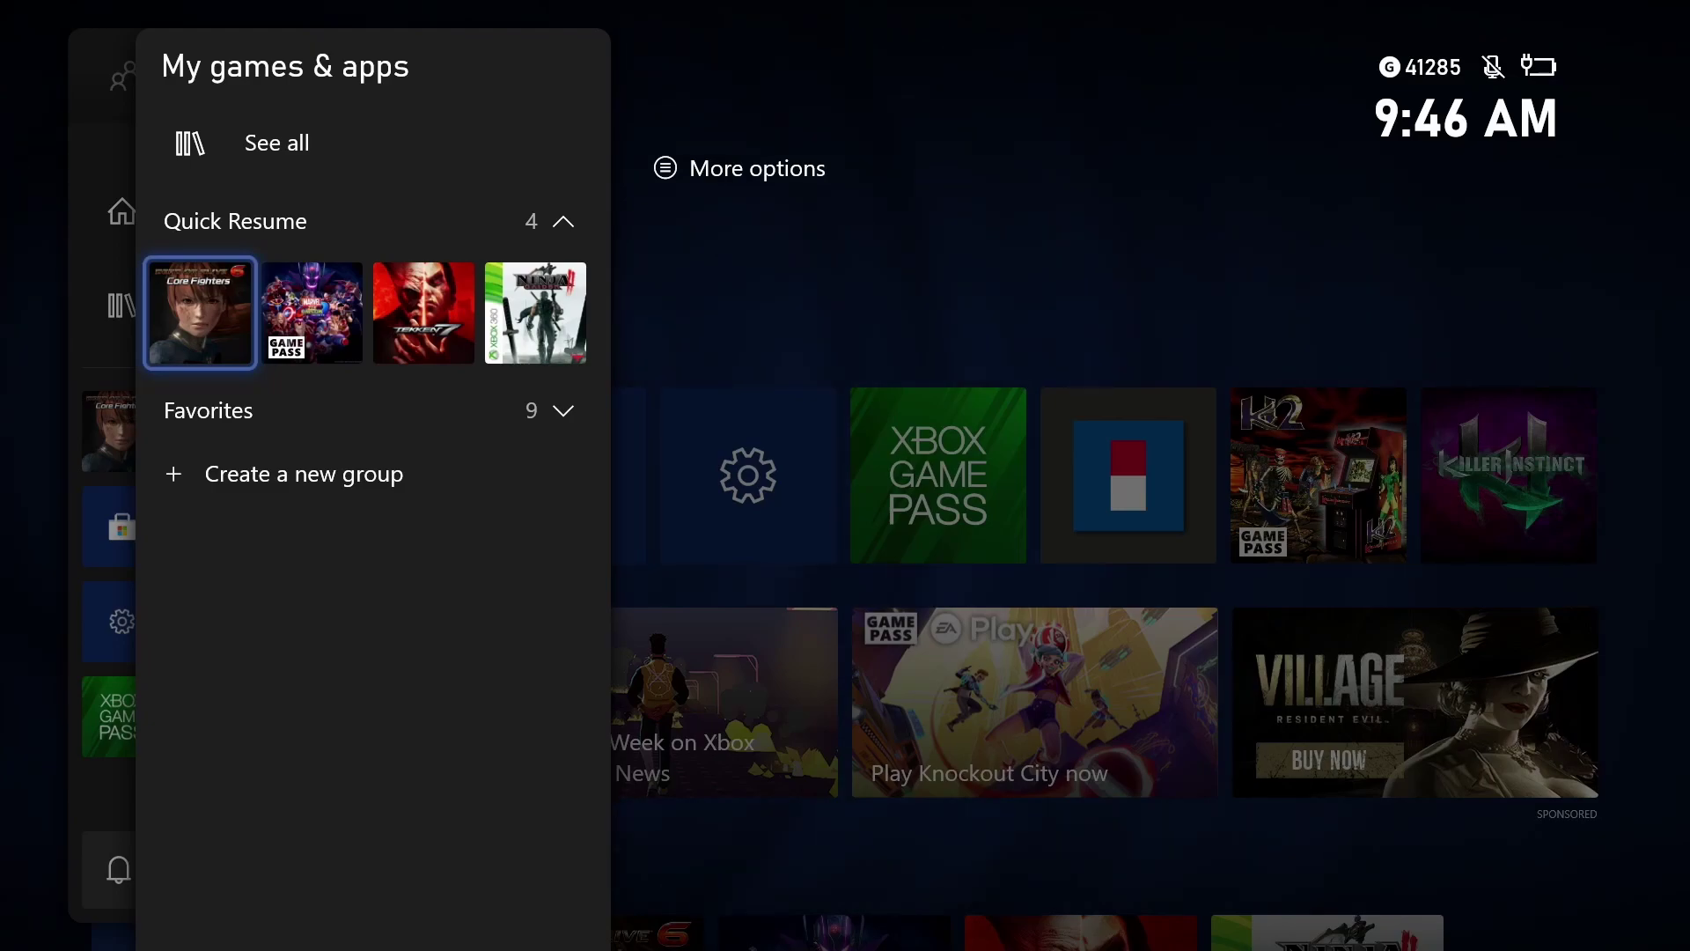
key(Right)
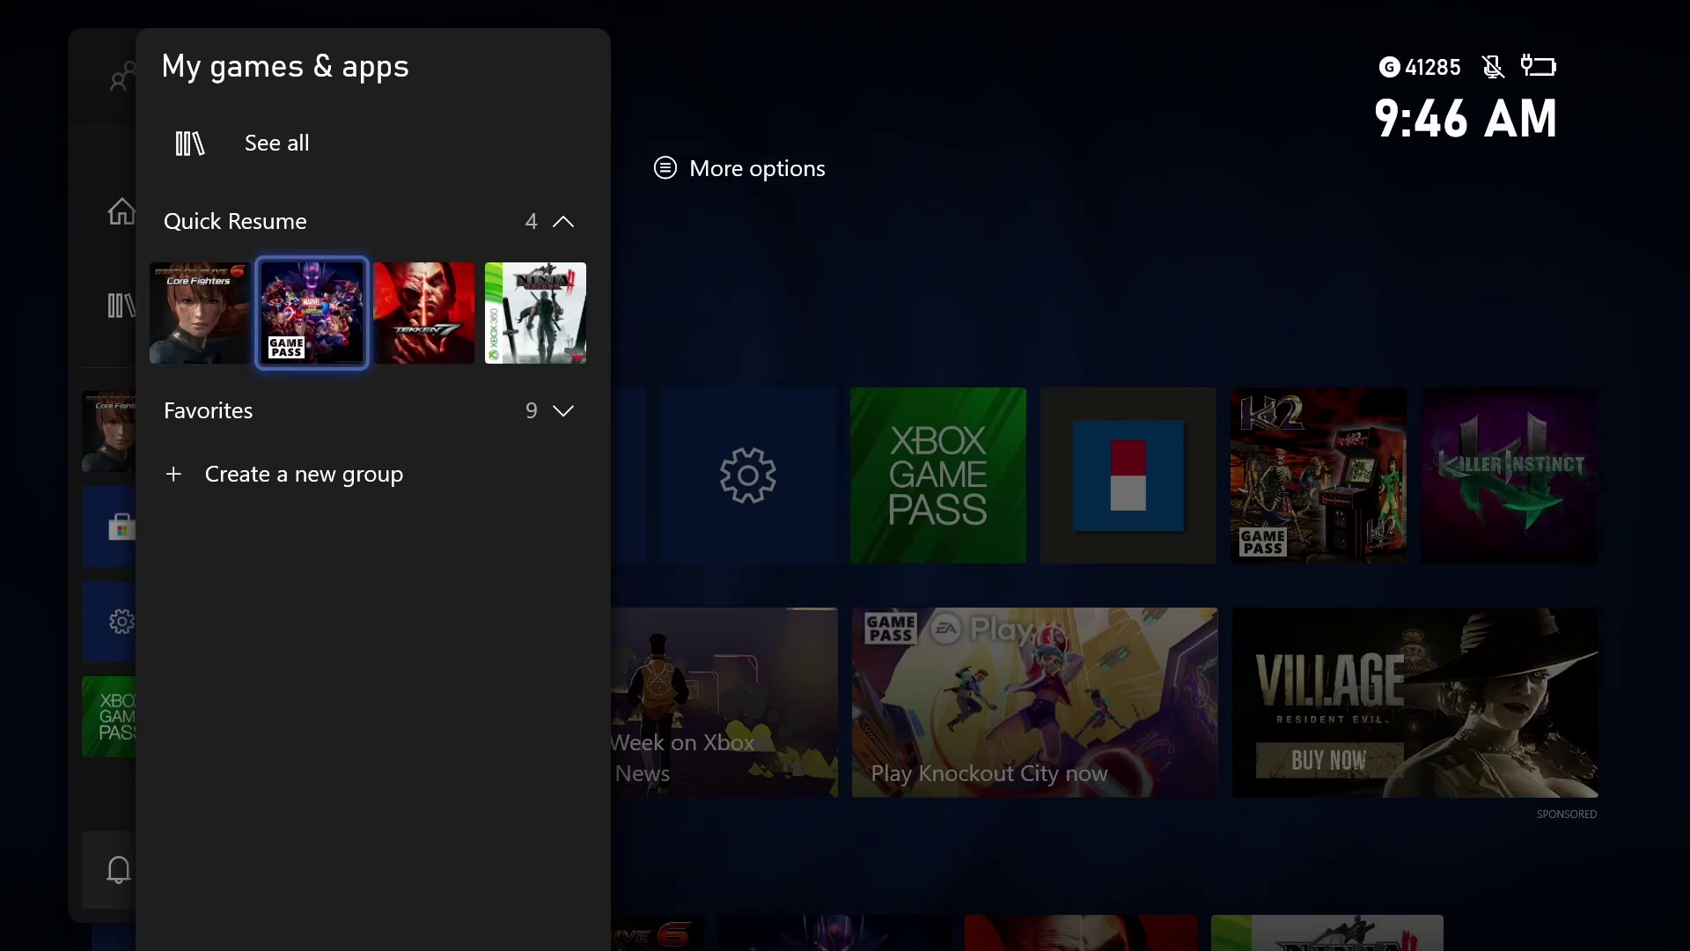
key(Right)
key(Right)
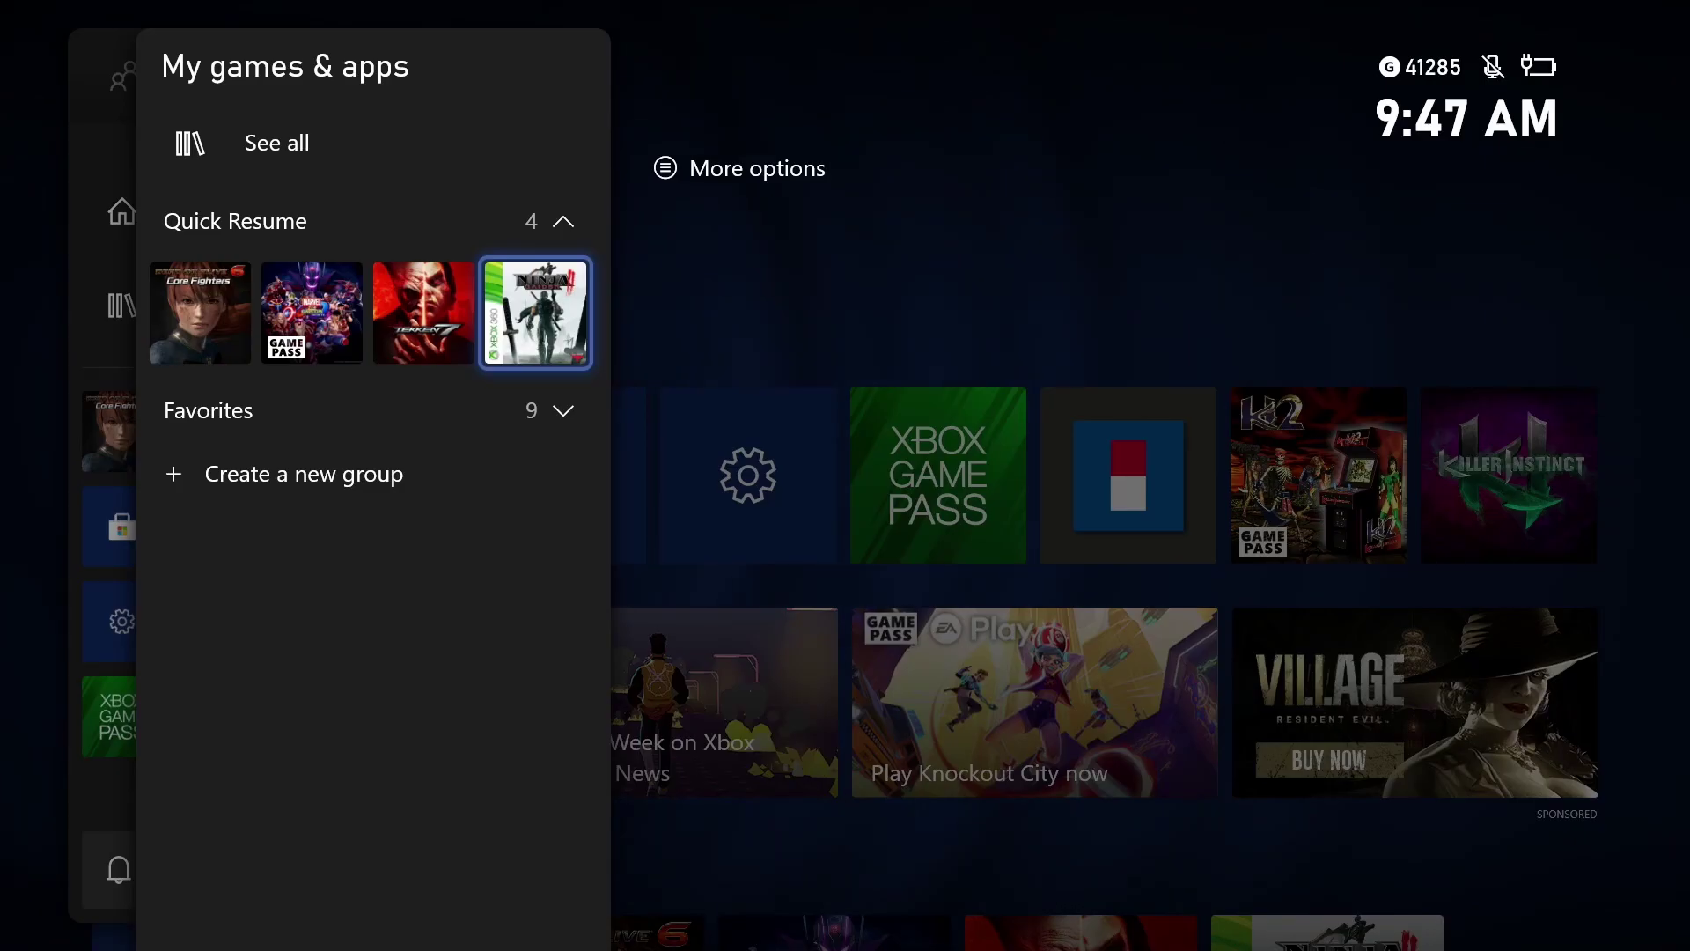
Remove Ninja Gaiden 2 from Quick Resume through its options menu.
key(Menu)
key(Down)
key(Down)
key(Down)
key(Down)
key(Down)
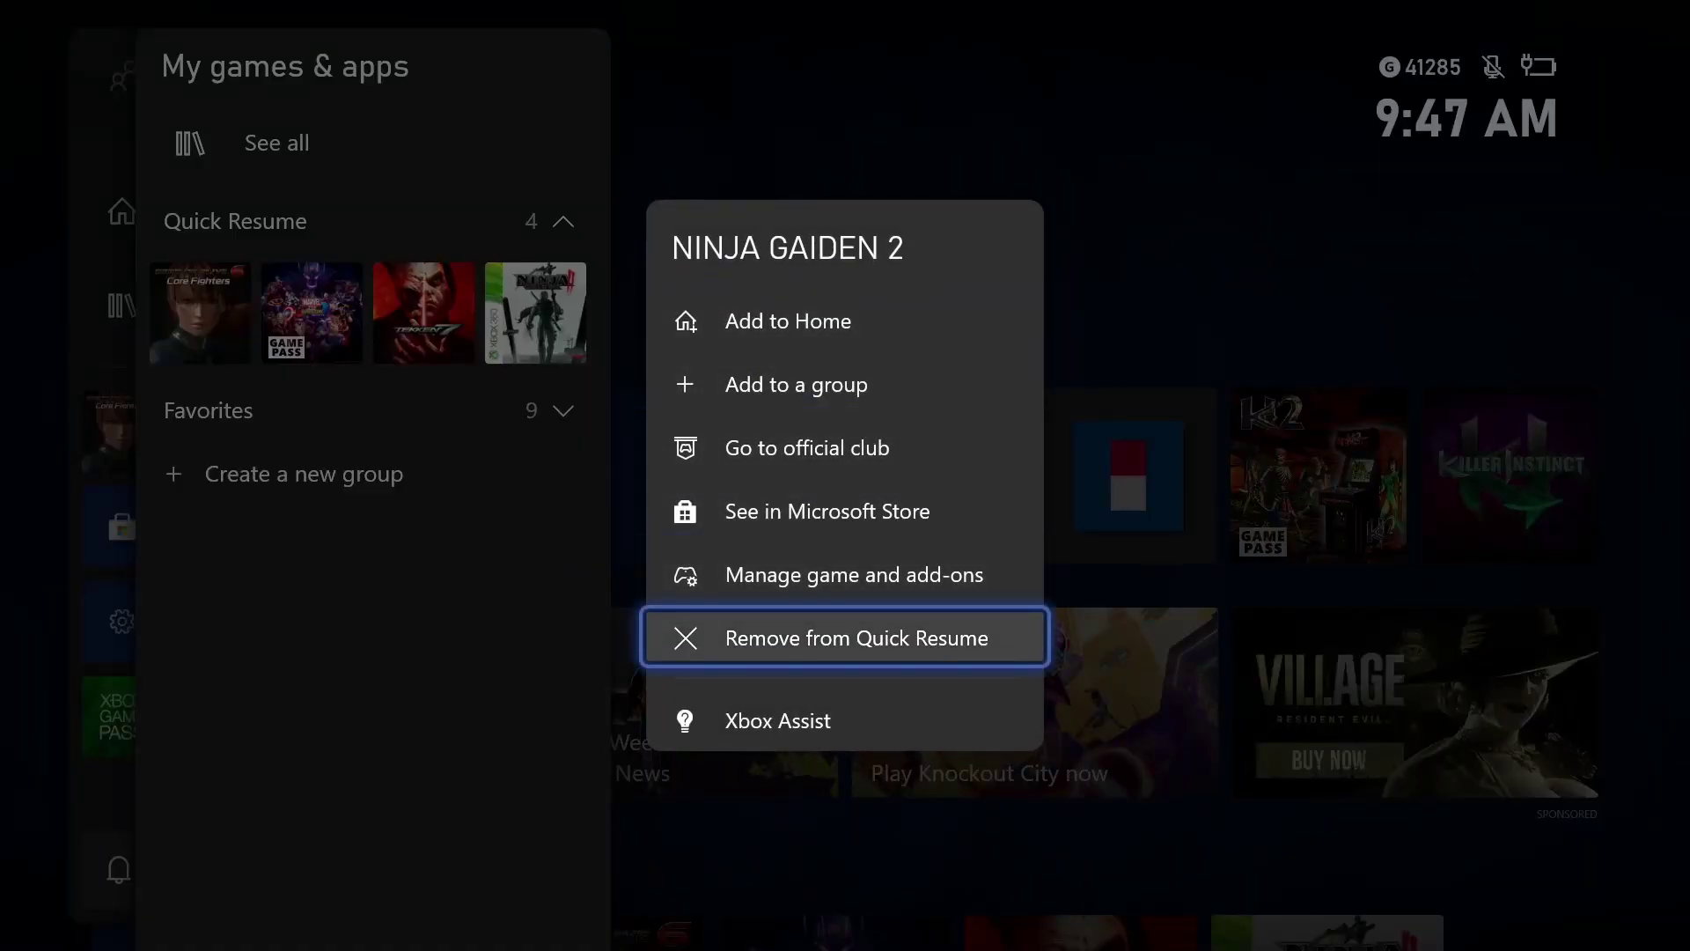
key(Return)
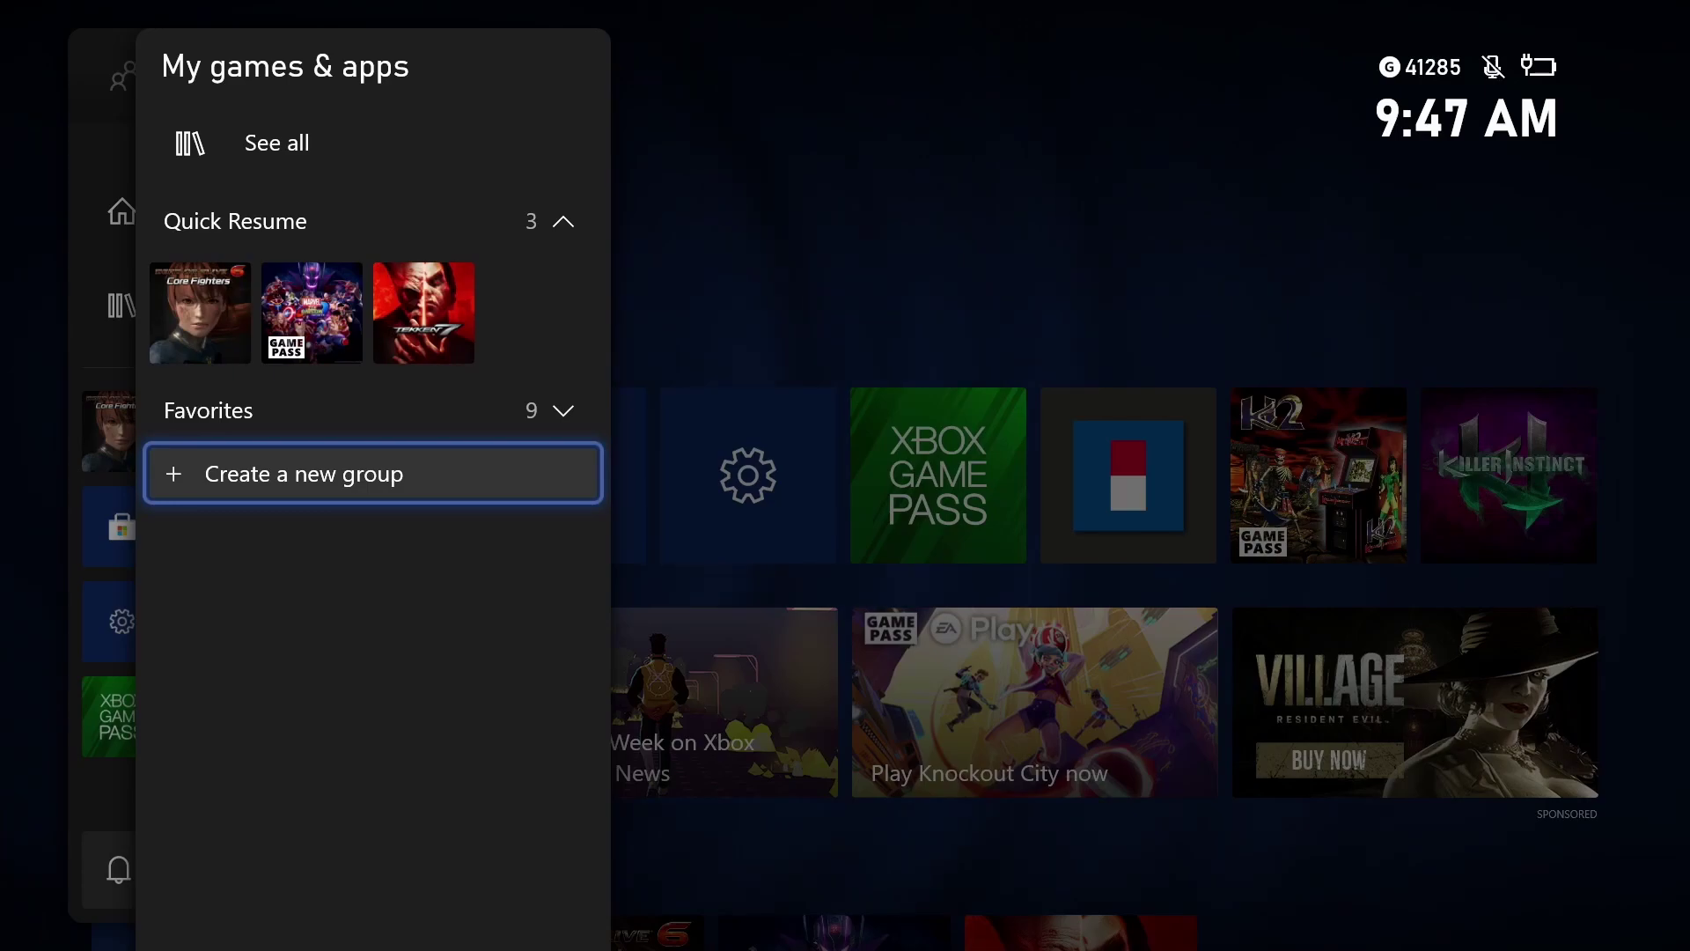
Remove Tekken 7 from Quick Resume.
key(Up)
key(Up)
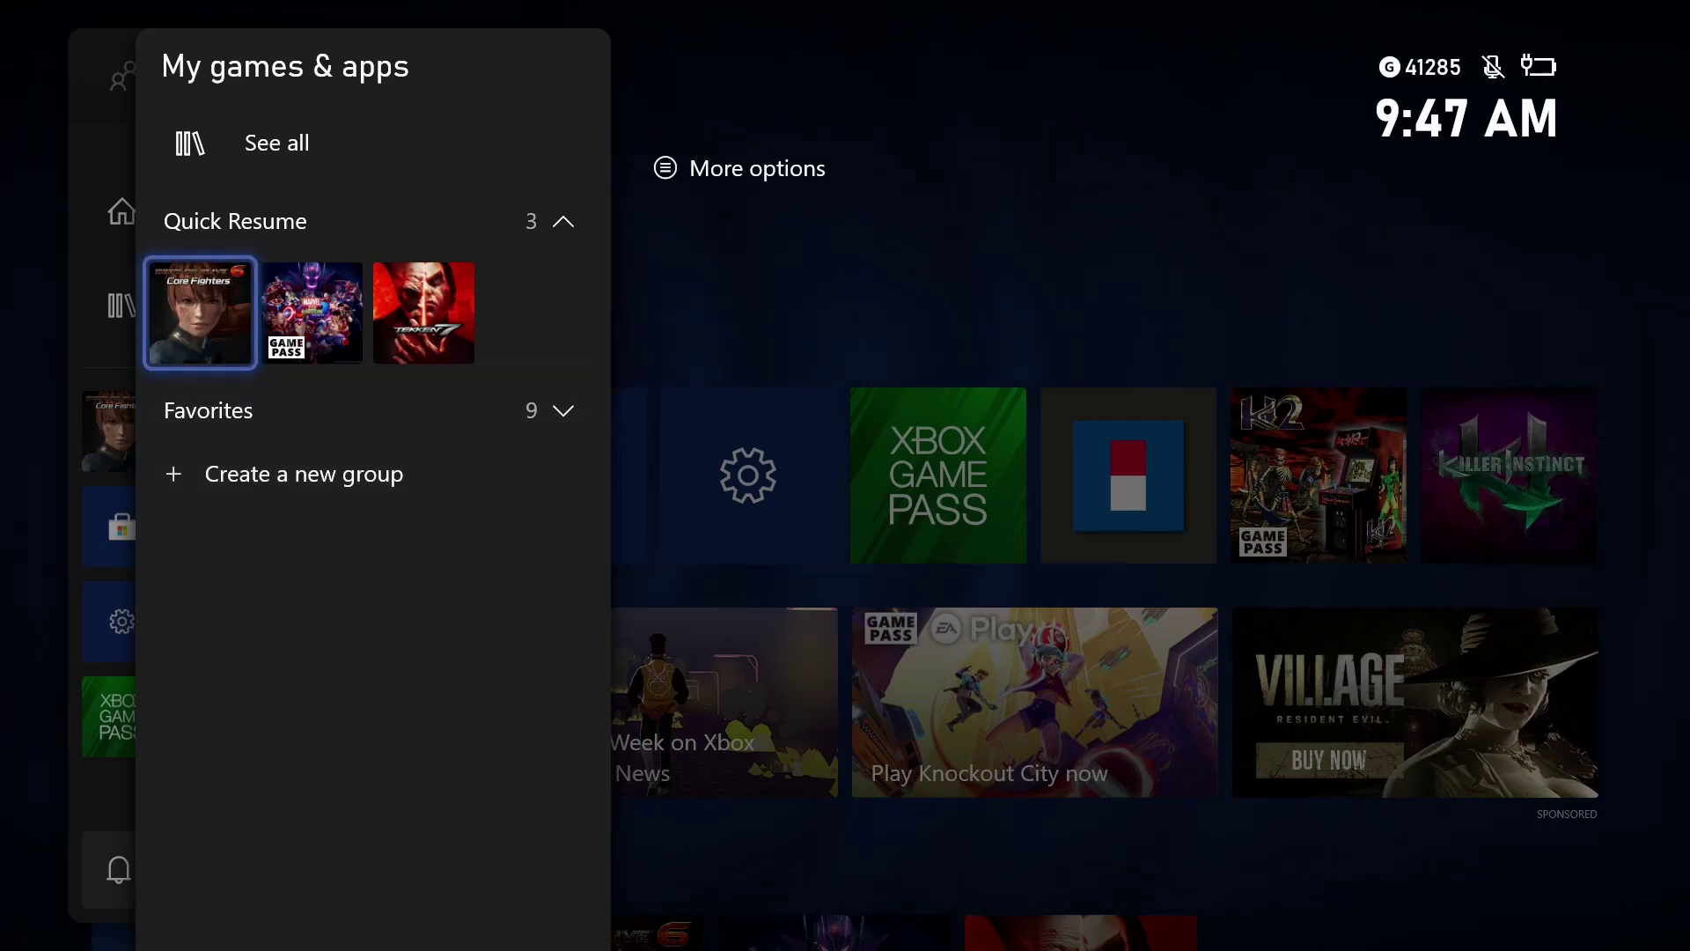
key(Right)
key(Right)
key(Menu)
key(Down)
key(Down)
key(Down)
key(Down)
key(Down)
key(Return)
key(Up)
key(Up)
Remove Marvel vs. Capcom and DOA6: Core Fighters from Quick Resume.
key(Menu)
key(Down)
key(Down)
key(Down)
key(Down)
key(Down)
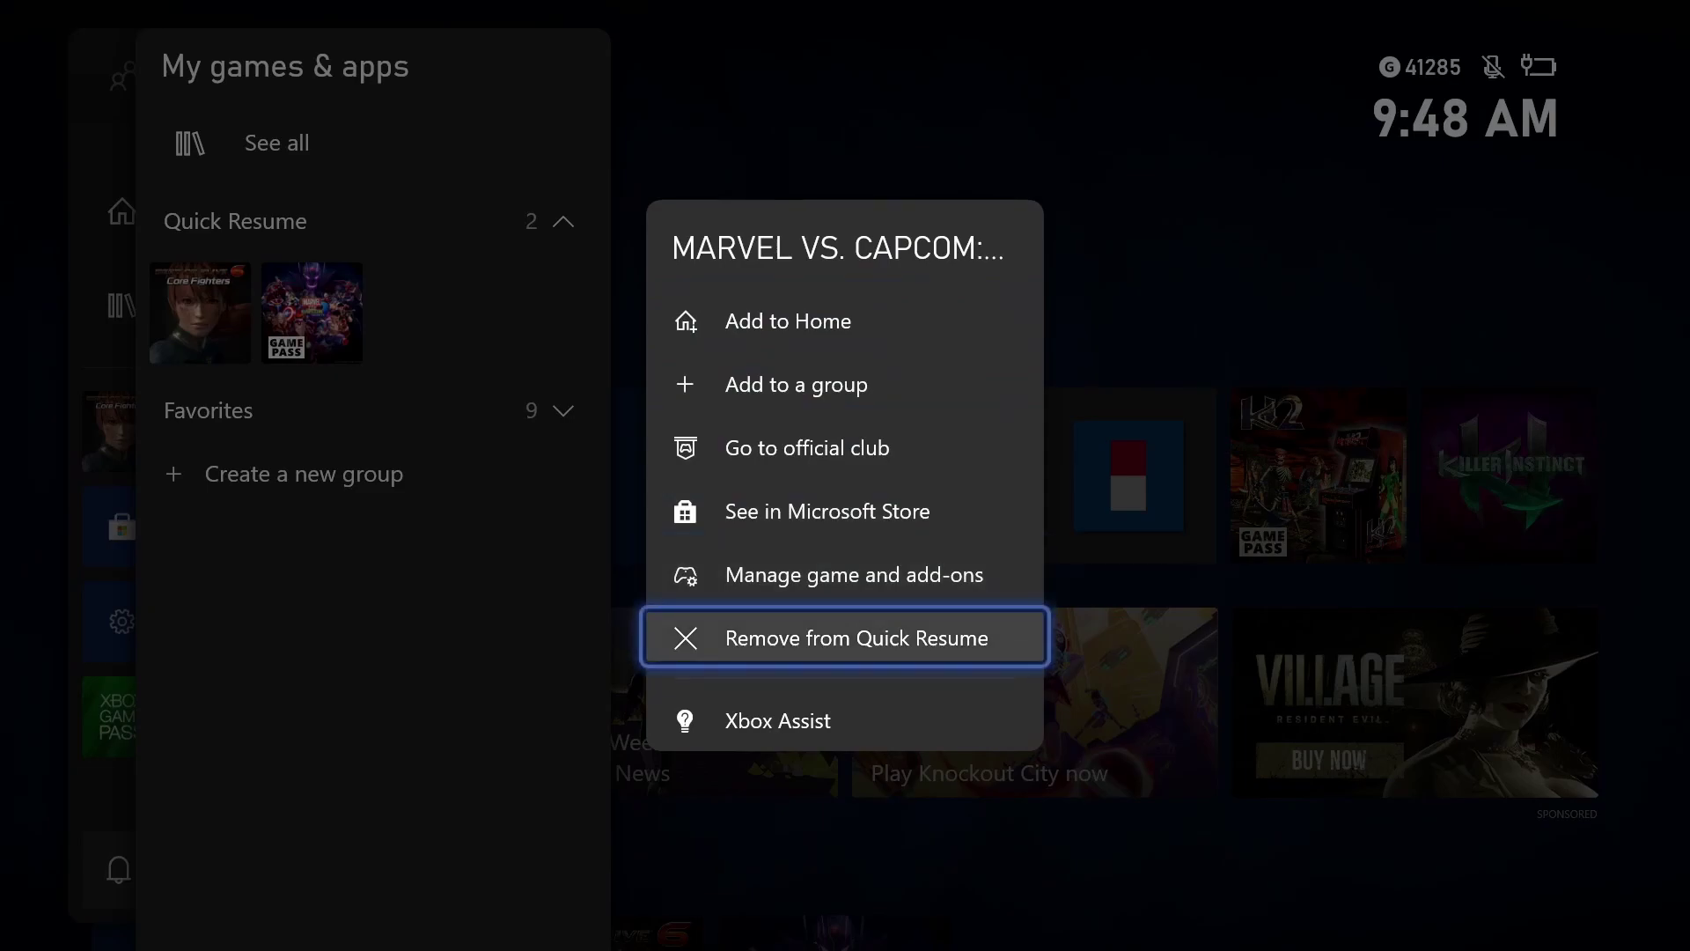
key(Return)
key(Menu)
key(Down)
key(Down)
key(Down)
key(Down)
key(Down)
key(Return)
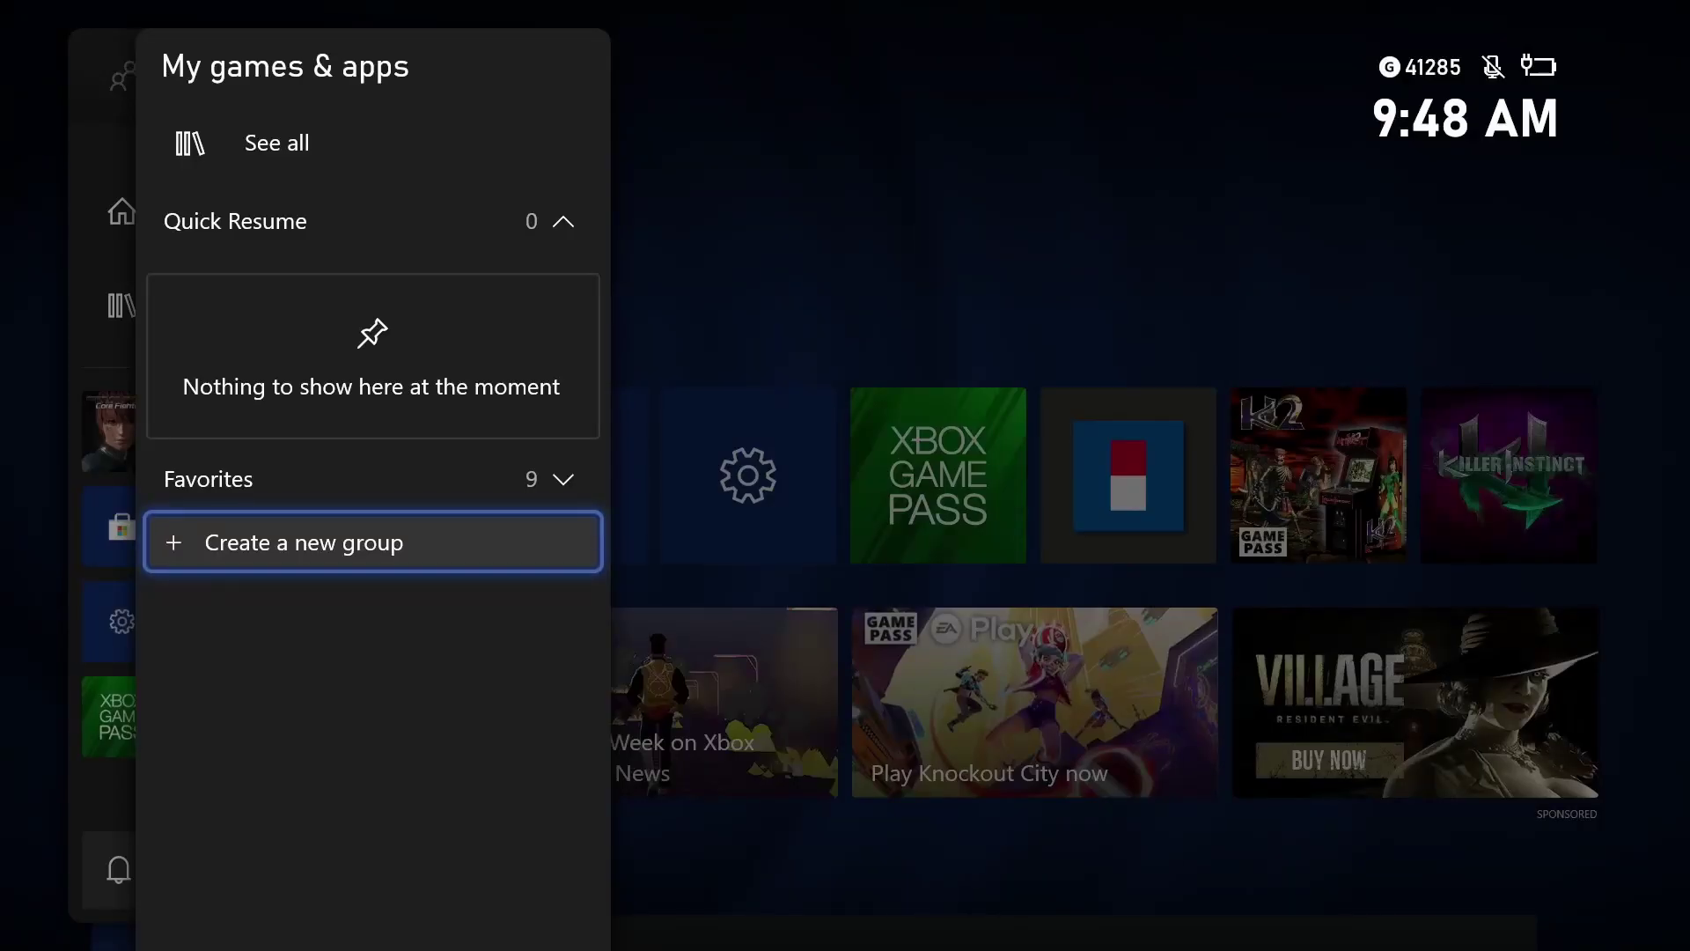